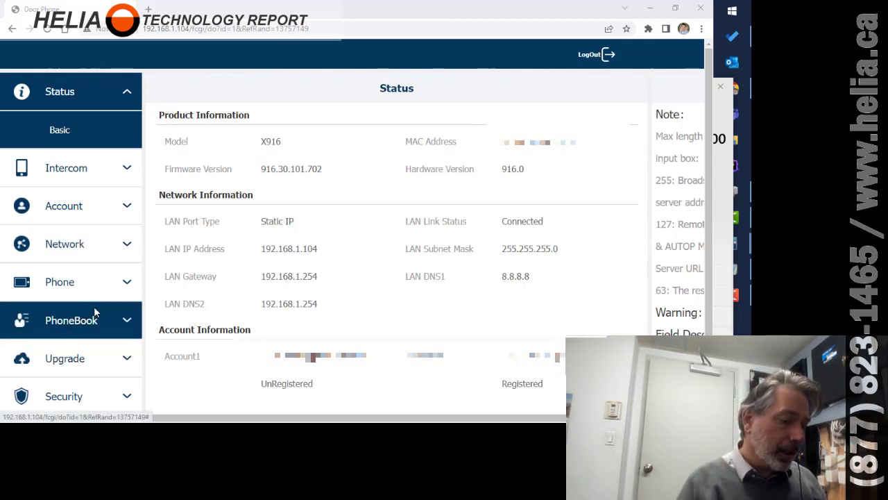
Expand the Intercom settings group in the sidebar of the X916 Status page.
left_click(78, 171)
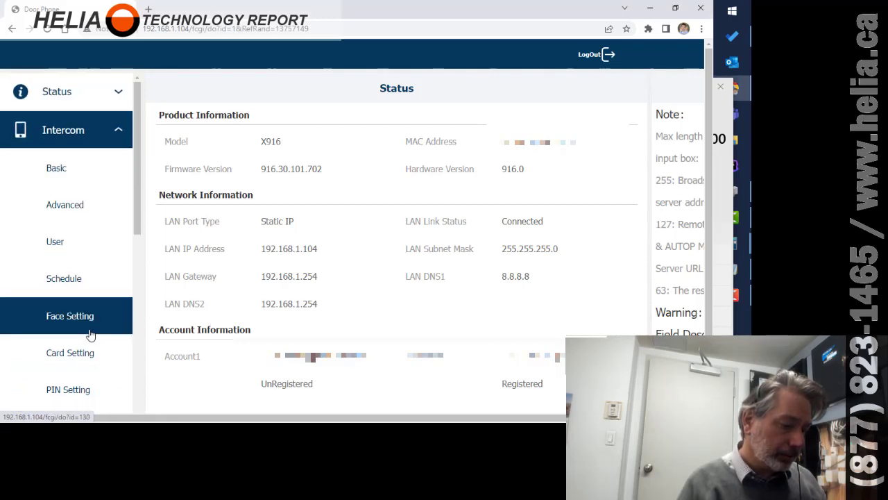
In Intercom Advanced settings, leave Wiegand Mode at Convert To Card No. Output.
left_click(94, 212)
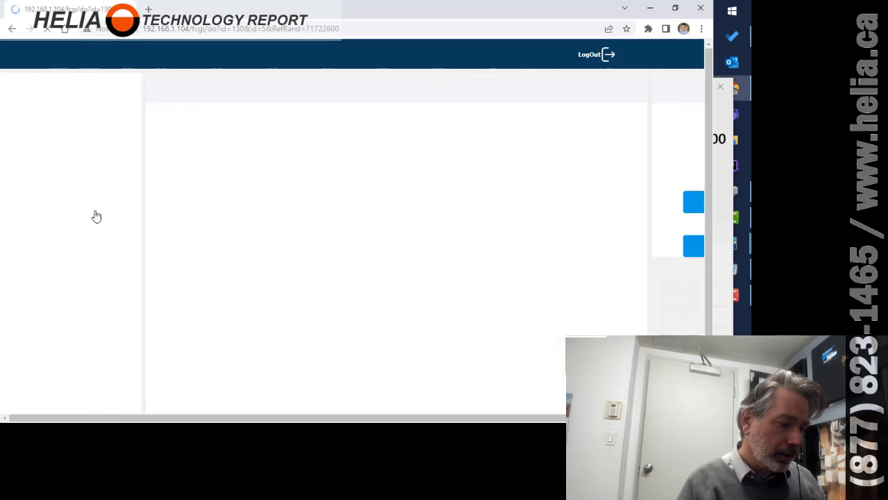
scroll(496, 240, "down", 7)
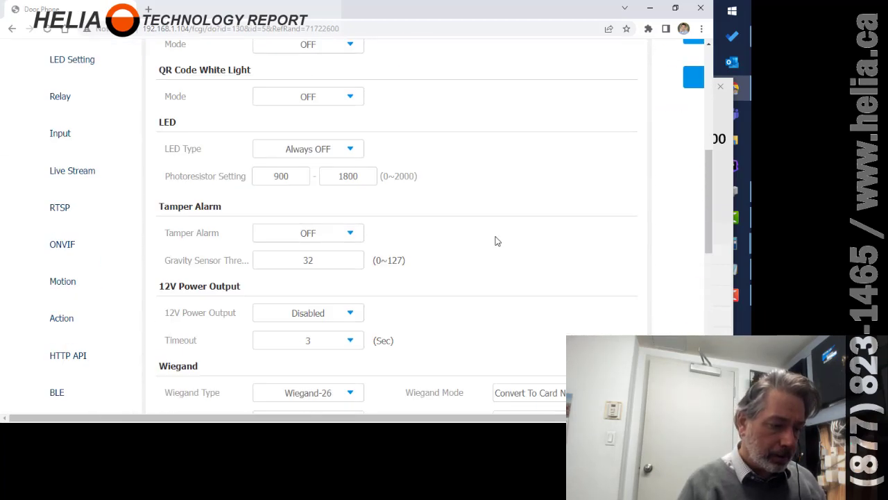
scroll(496, 241, "down", 3)
scroll(497, 241, "up", 1)
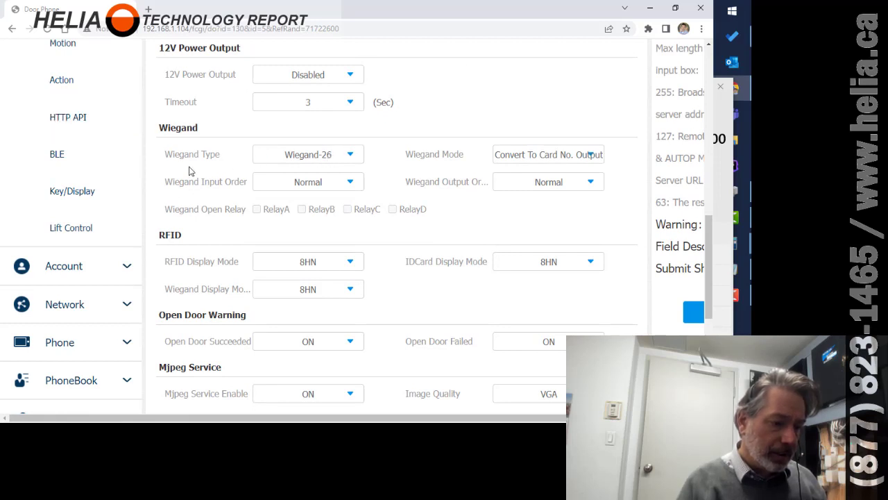
left_click(535, 184)
left_click(535, 185)
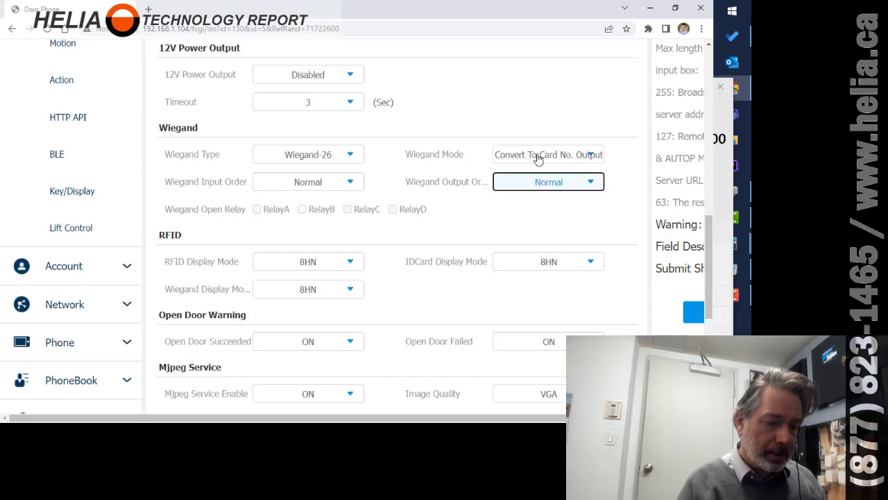
left_click(538, 157)
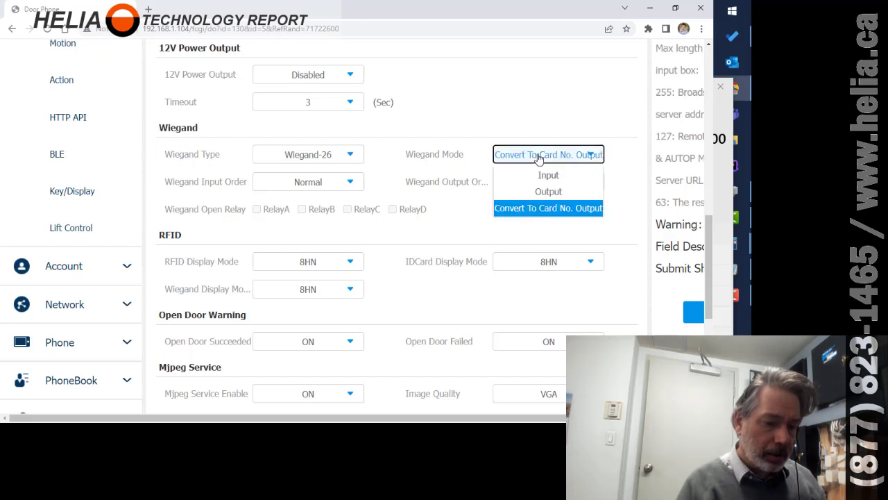
left_click(538, 156)
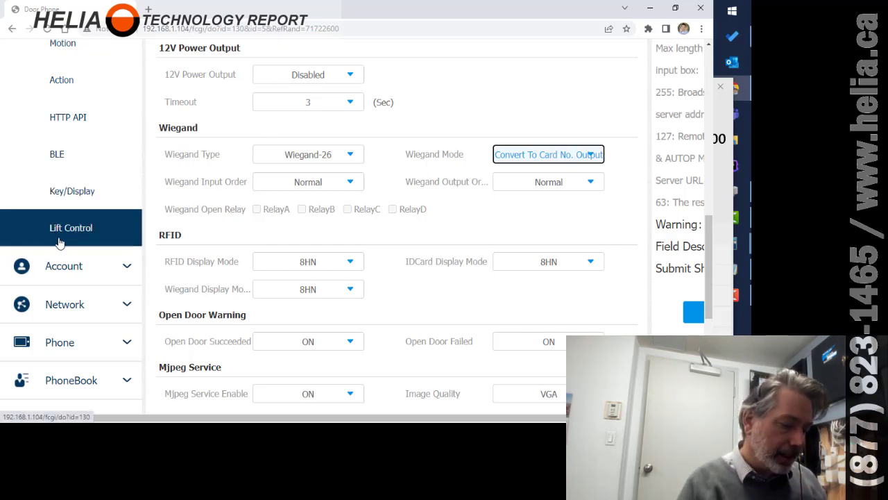
left_click(73, 379)
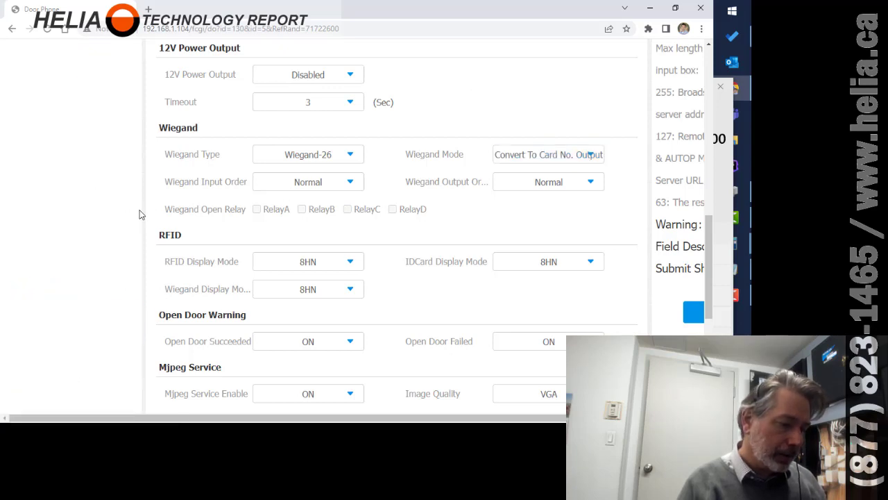
scroll(142, 208, "up", 6)
Search the Phonebook for 00222, returning one contact in group Default.
left_click(89, 130)
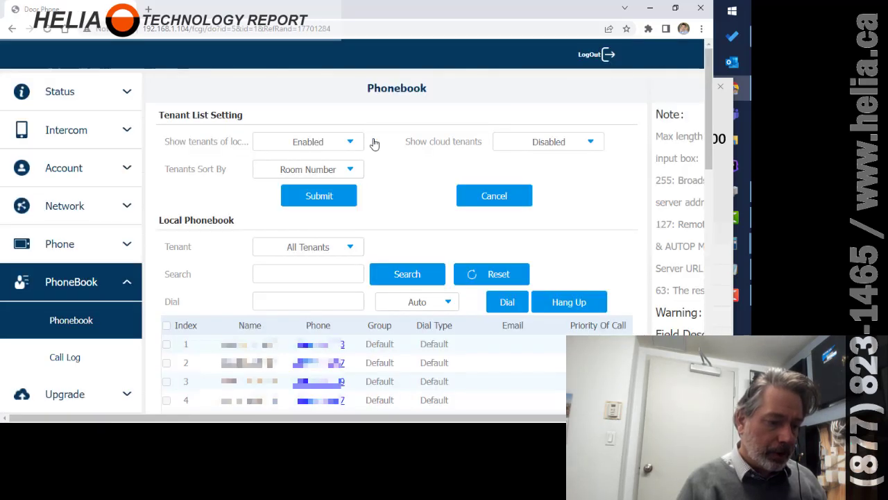
left_click(279, 275)
type("0")
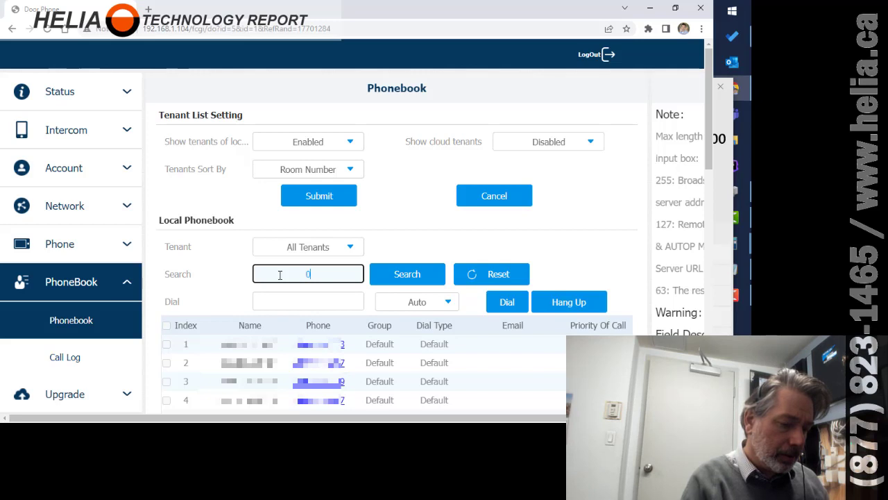
type("0222")
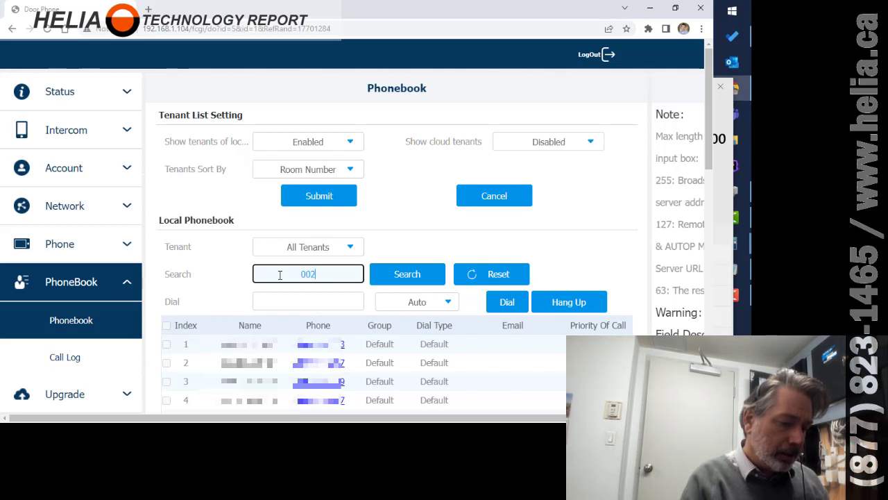
left_click(409, 274)
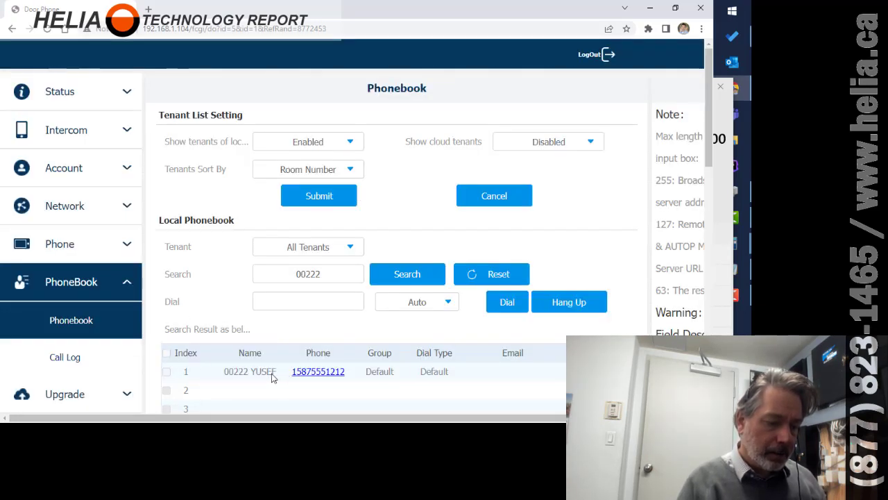
scroll(617, 260, "down", 3)
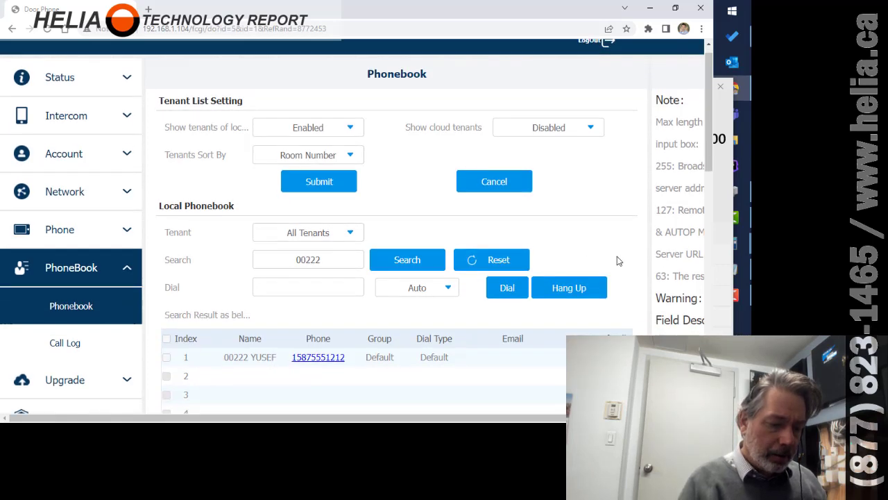
scroll(618, 258, "down", 1)
scroll(618, 258, "up", 1)
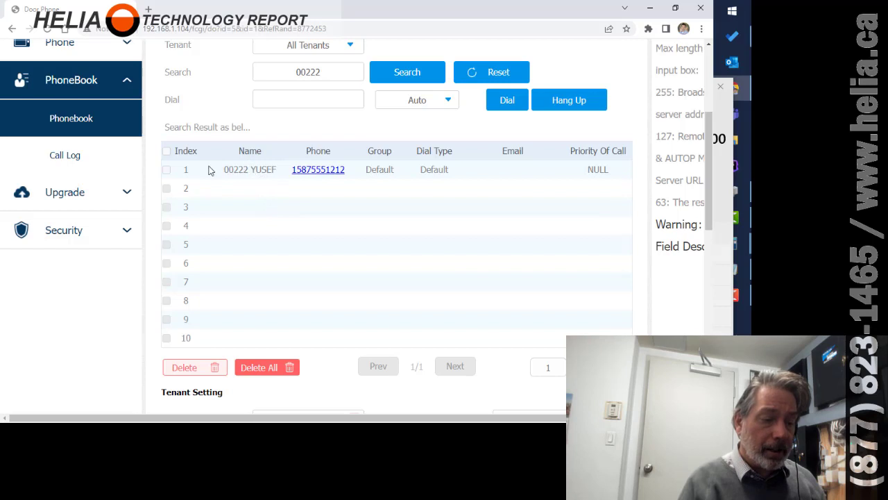
left_click(166, 169)
scroll(325, 265, "down", 4)
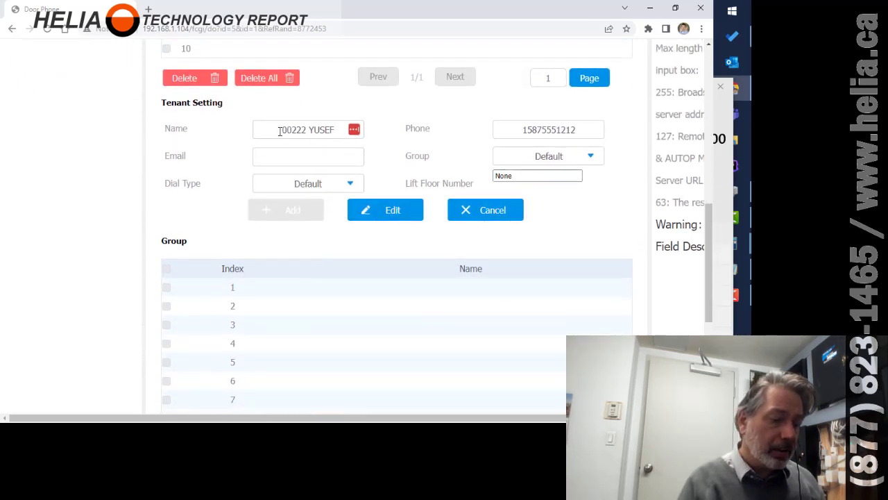
left_click_drag(279, 132, 339, 132)
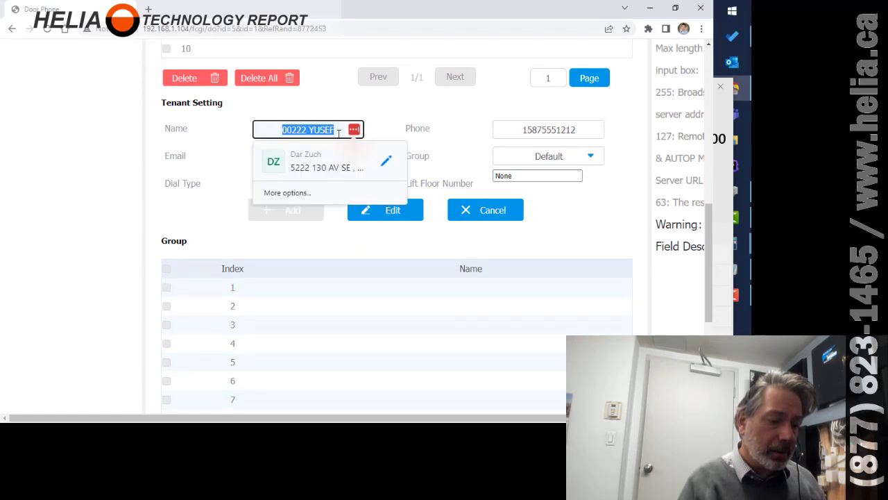
left_click(309, 100)
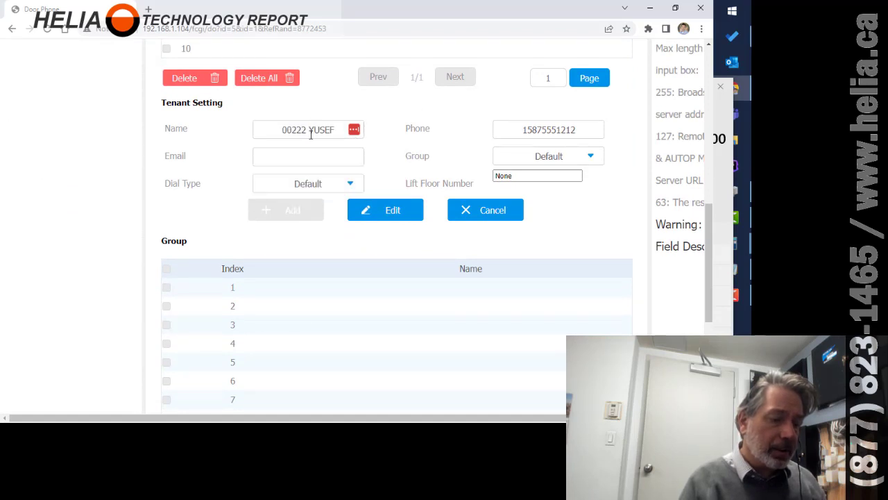
left_click(310, 129)
key("Escape")
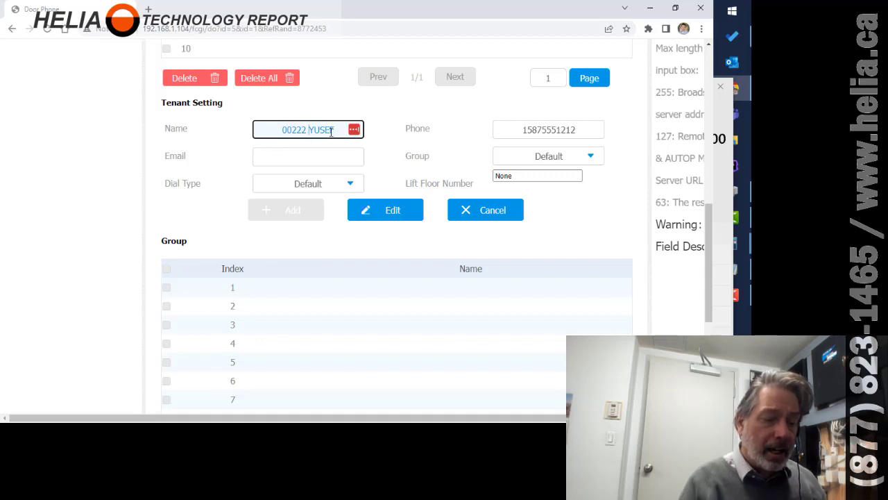
key("BackSpace")
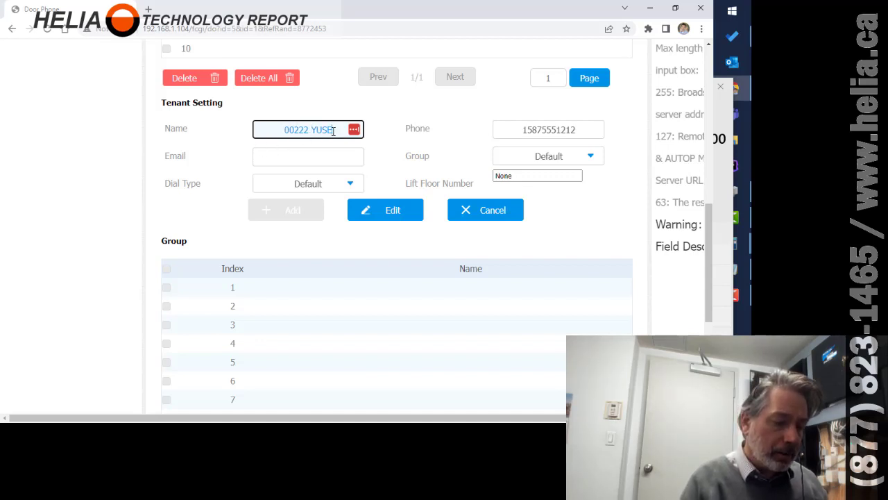
type("F")
key("BackSpace")
key("shift+Right")
key("shift+Right")
key("shift+Right")
key("shift+Right")
key("shift+Right")
key("shift+Right")
key("shift+Right")
key("shift+Right")
key("shift+Right")
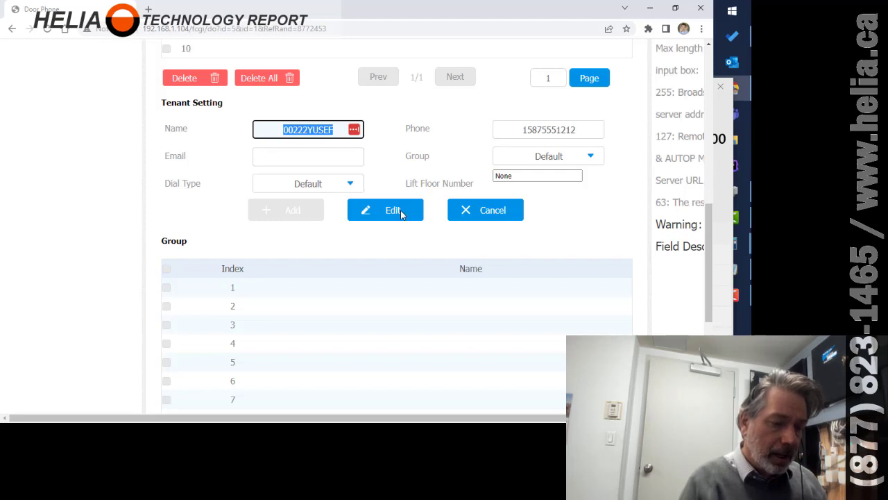
left_click(498, 217)
scroll(359, 236, "up", 6)
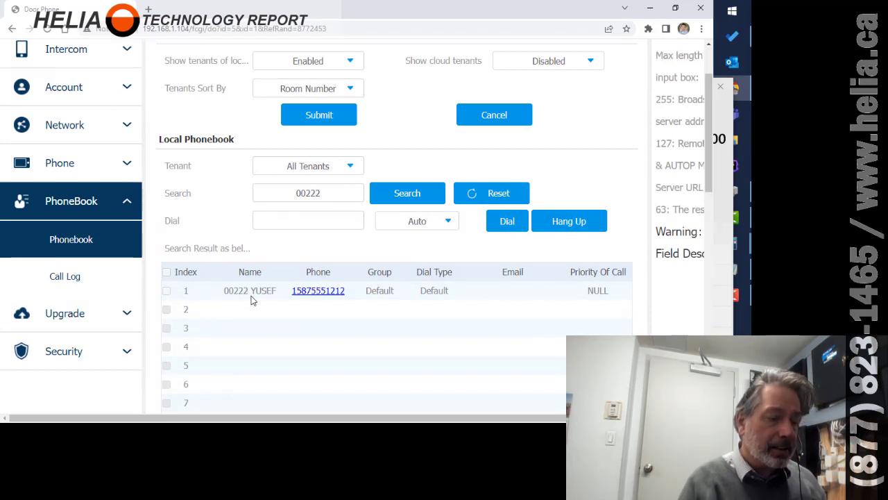
Go to Intercom > User and log back in with the saved admin account.
scroll(249, 134, "up", 1)
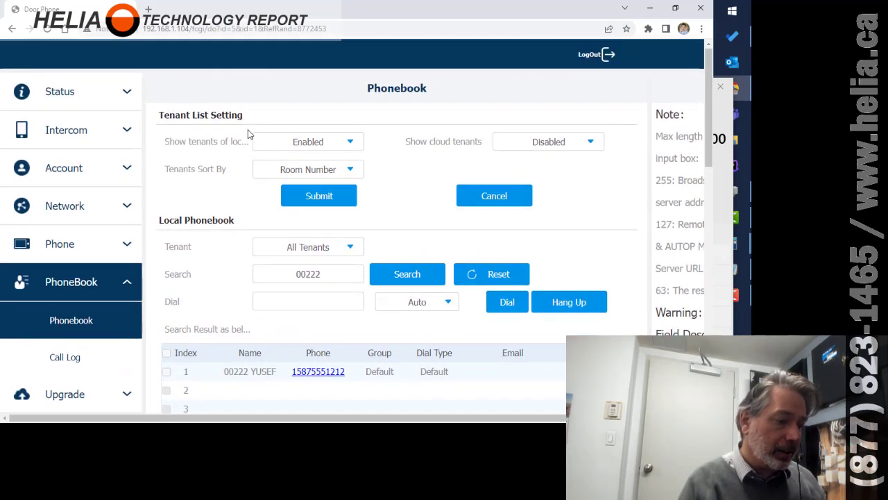
left_click(82, 134)
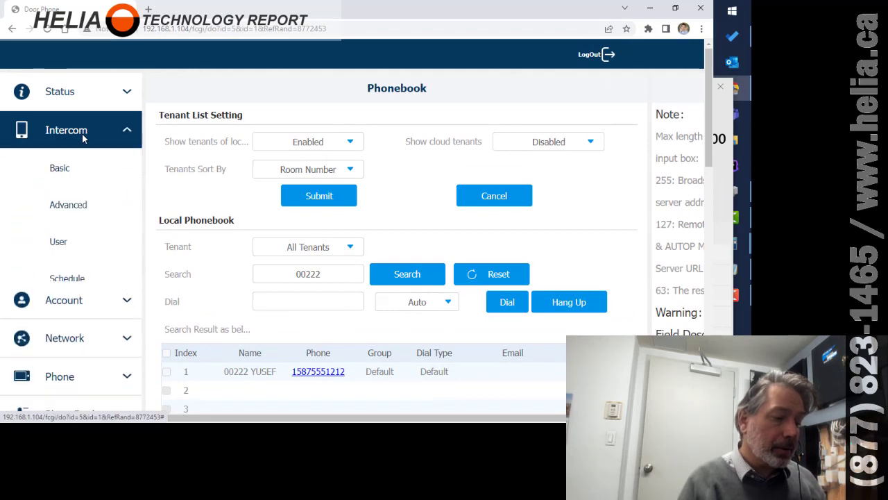
left_click(58, 241)
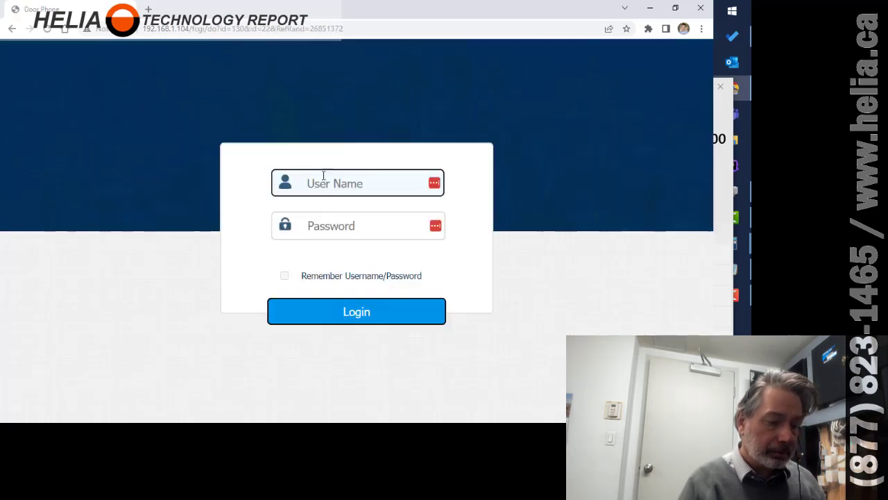
left_click(324, 177)
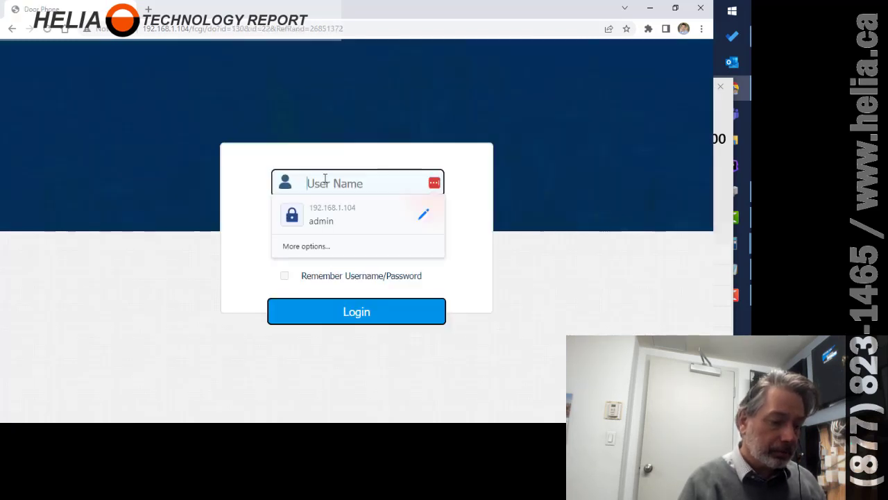
left_click(327, 216)
left_click(318, 320)
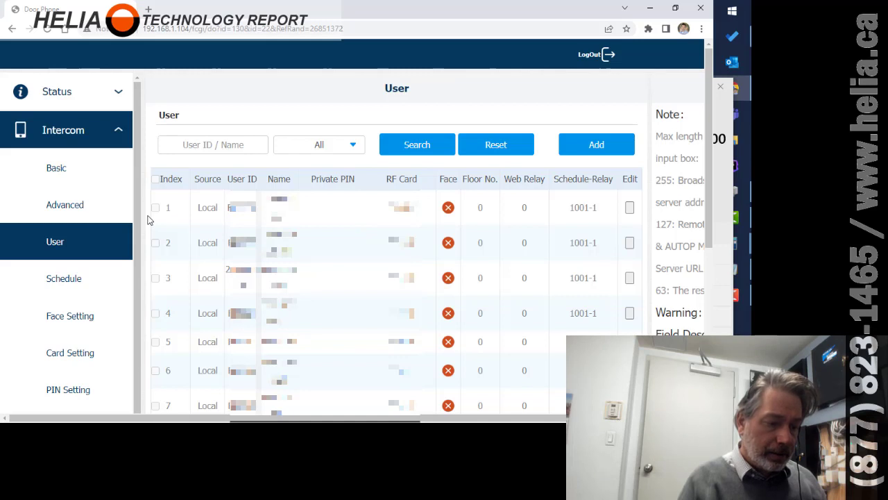
Search the user list for 00222 and open that user for editing.
left_click(241, 144)
type("00222")
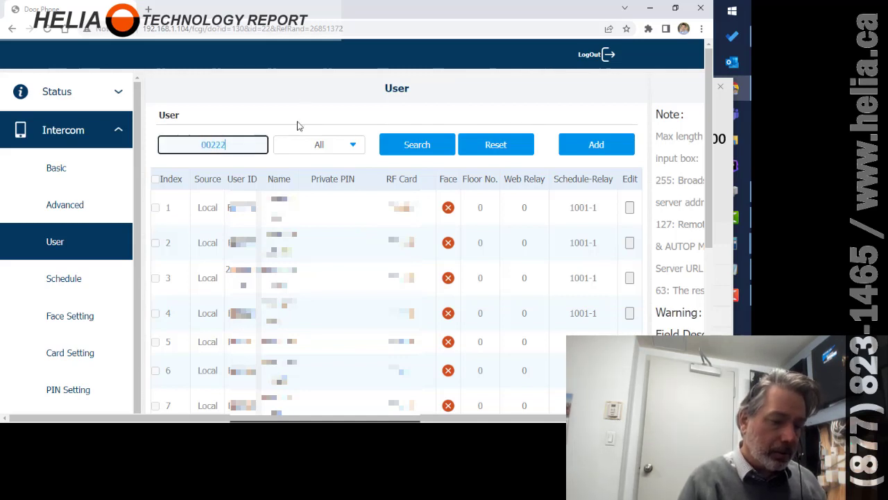
left_click(418, 145)
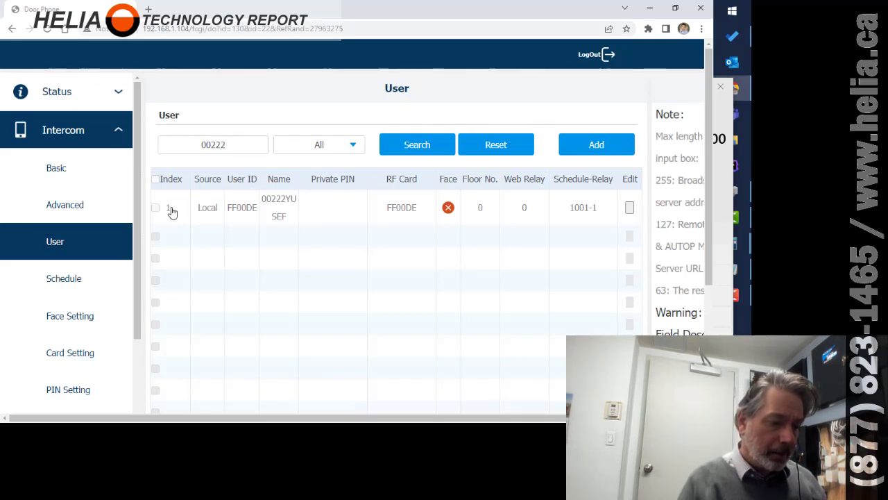
left_click(630, 208)
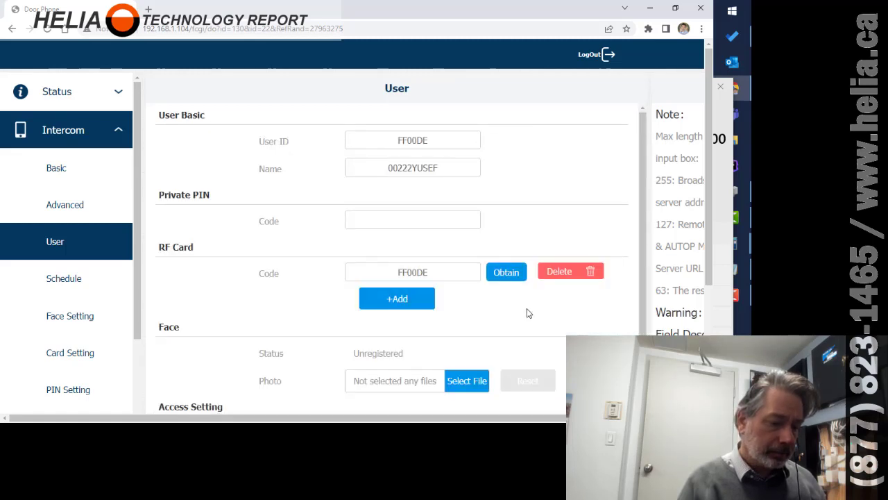
Review user 00222's Access Setting section, then switch to the Notepad notes.
scroll(526, 313, "down", 5)
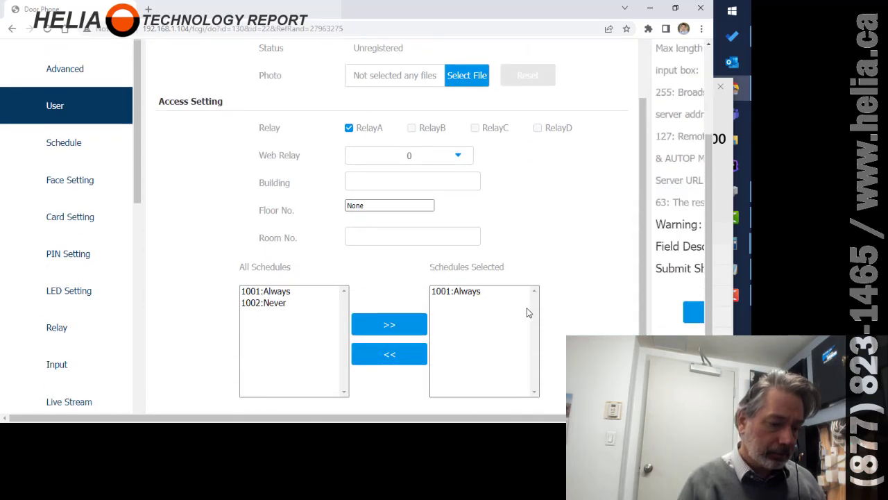
scroll(527, 312, "up", 3)
scroll(527, 313, "up", 3)
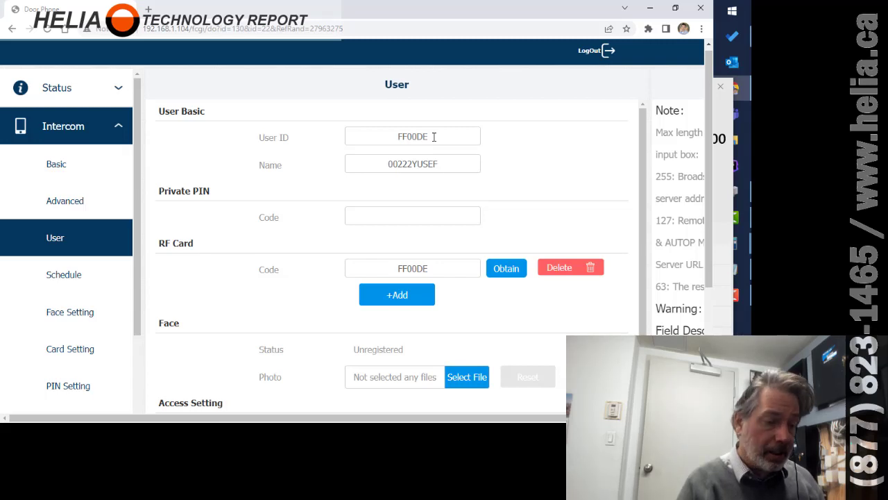
key("alt+Tab")
key("alt+Tab")
key("alt+Tab")
key("alt+Tab")
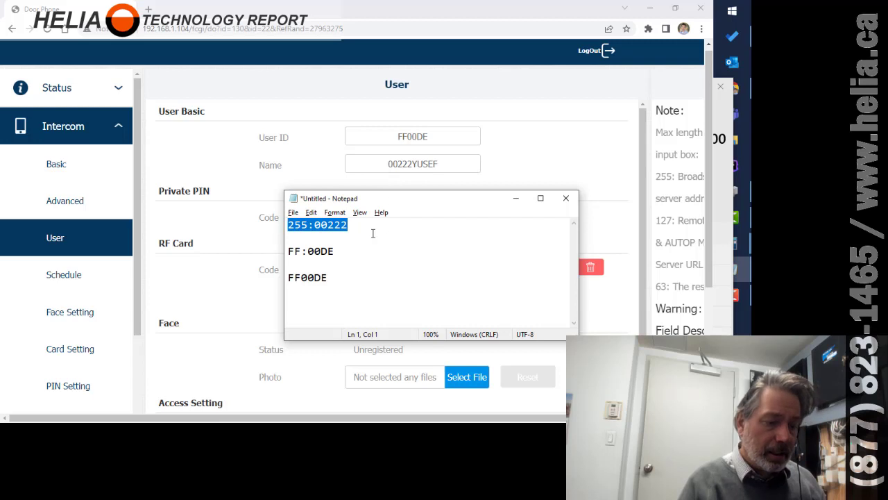
left_click(392, 226)
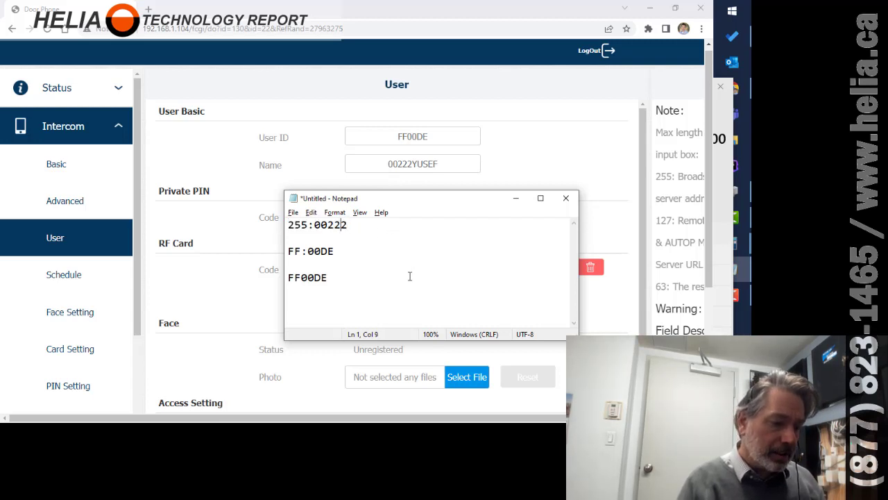
key("shift+Right")
key("shift+Right")
key("shift+Right")
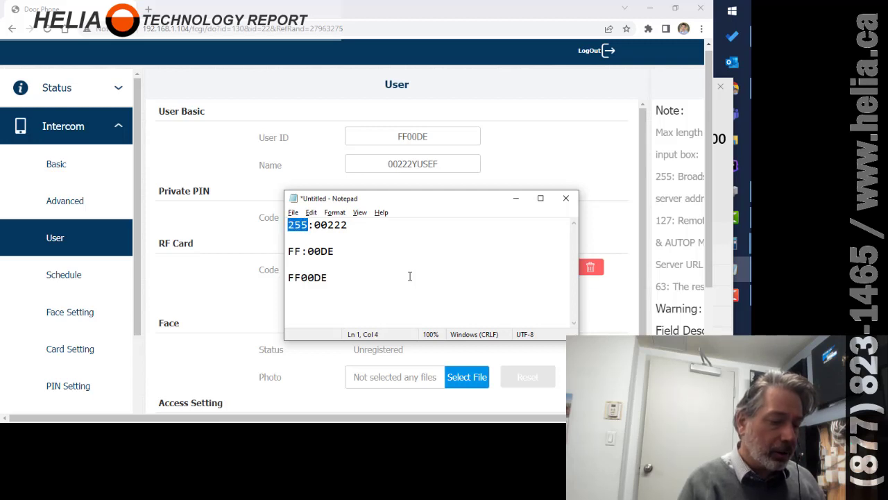
key("Right")
key("shift+Right")
key("shift+Right")
key("shift+Right")
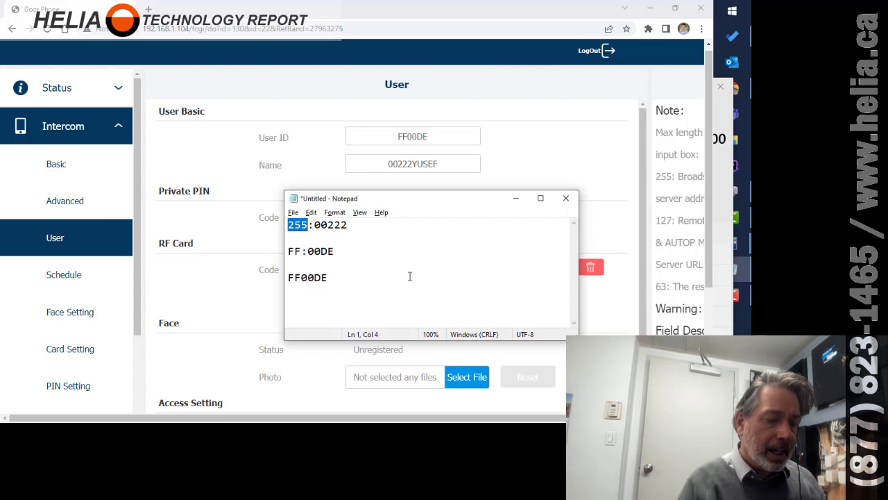
key("Right")
key("Right")
key("shift+Right")
key("shift+Right")
key("shift+Right")
key("shift+Right")
key("shift+Right")
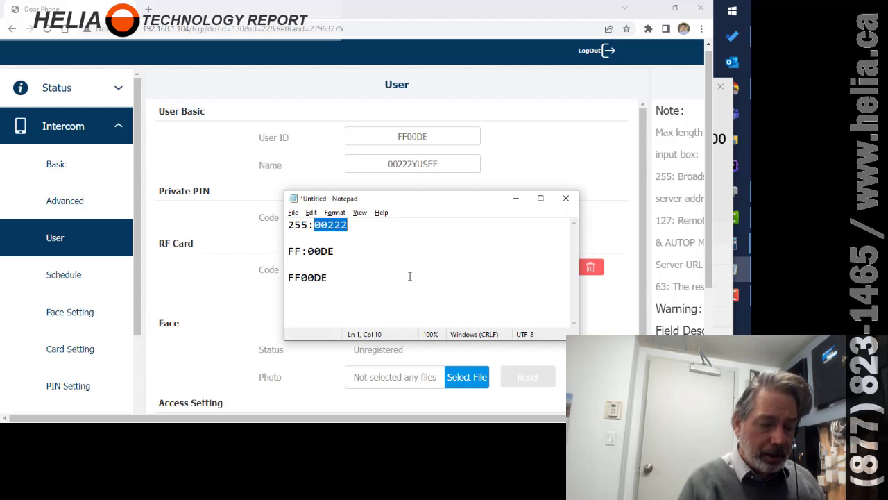
key("Down")
key("shift+Right")
key("shift+Right")
key("Right")
key("Right")
key("shift+Right")
key("shift+Right")
key("shift+Right")
key("shift+Right")
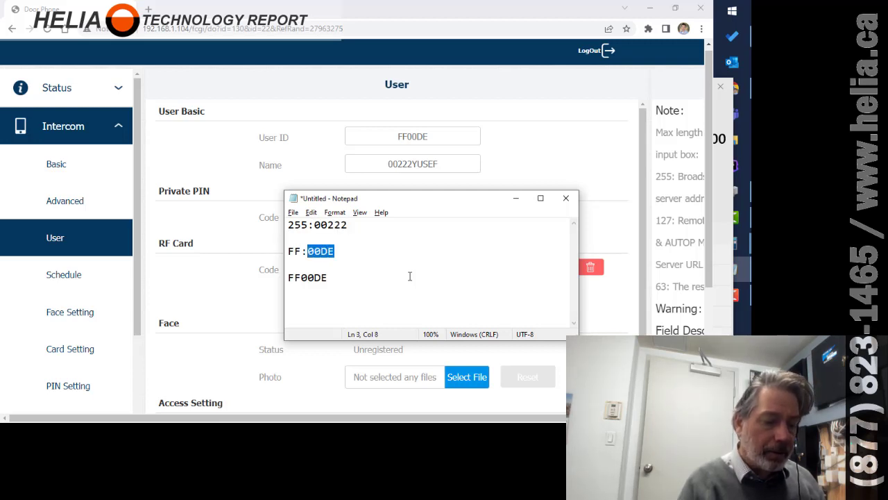
Switch to Windows Calculator and put it in Programmer mode.
key("alt+Tab")
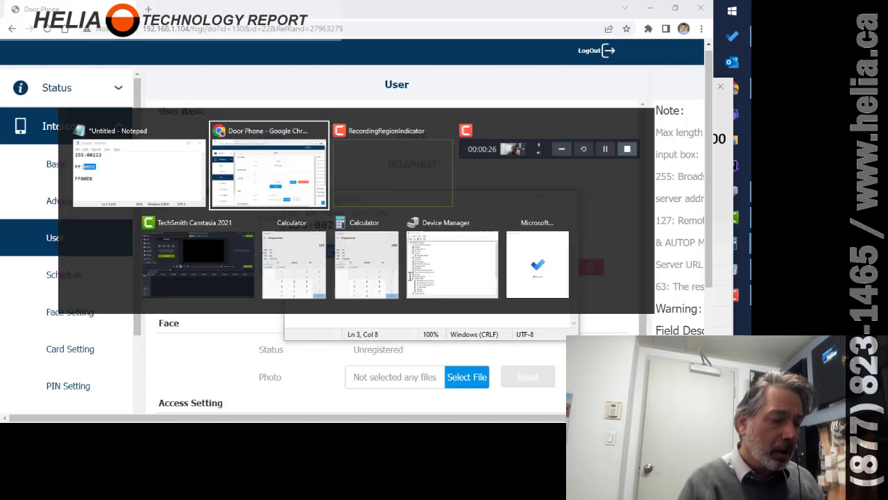
key("alt+Tab")
key("alt+Tab")
key("alt+Tab")
key("alt+Tab")
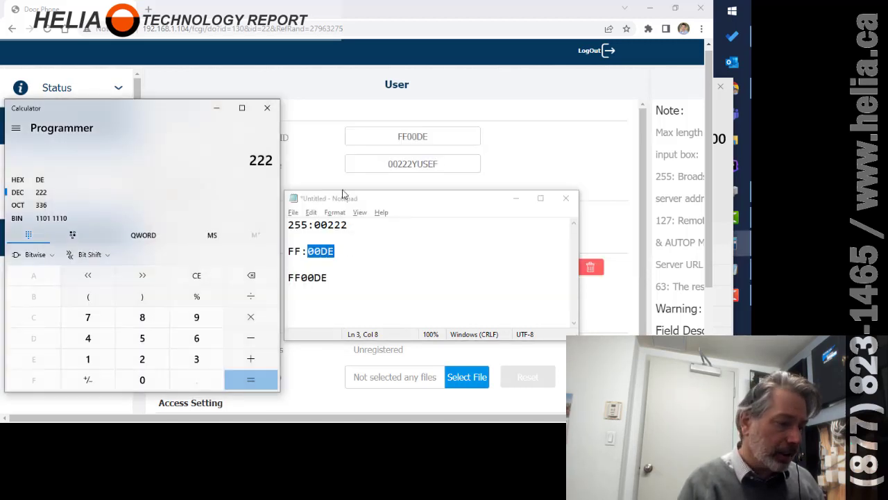
left_click(16, 128)
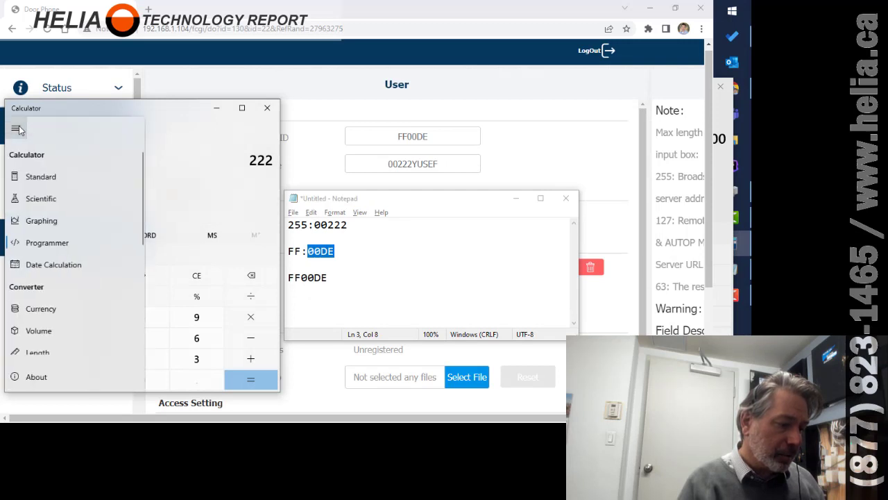
left_click(50, 242)
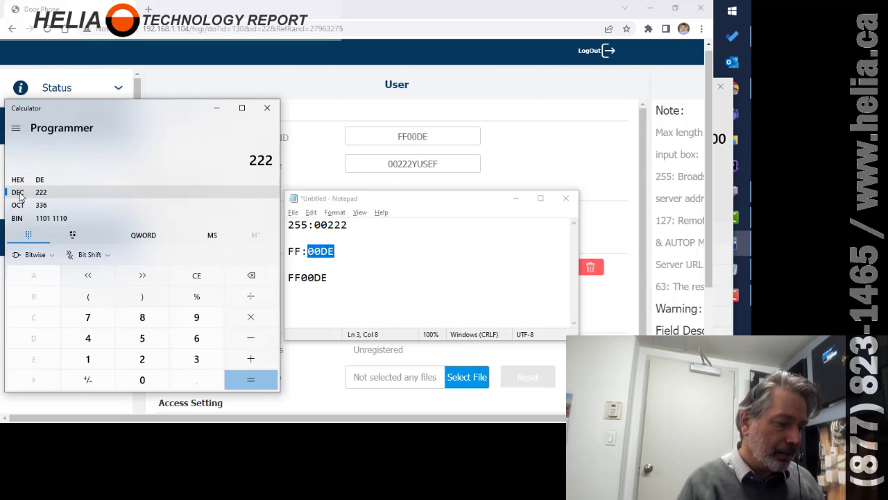
Copy 255 from the notes into the calculator to confirm it equals hex FF.
left_click(379, 282)
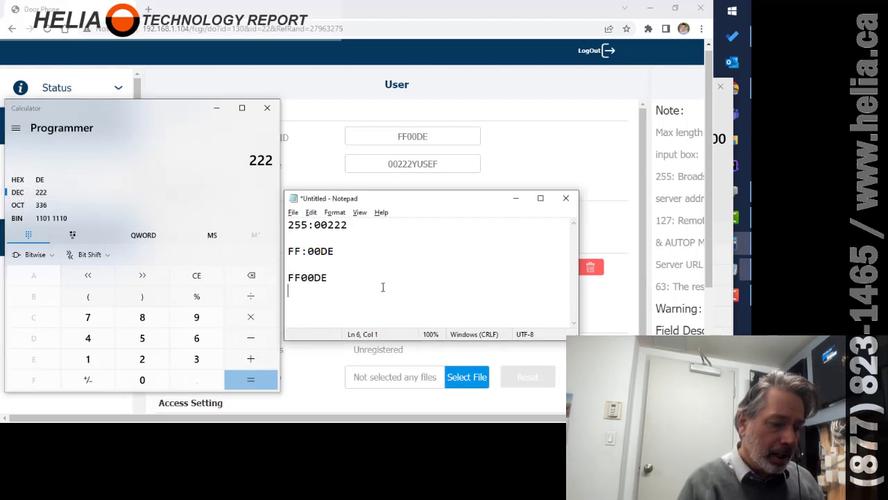
double_click(301, 231)
left_click(303, 225)
left_click_drag(310, 226, 273, 222)
key("ctrl+c")
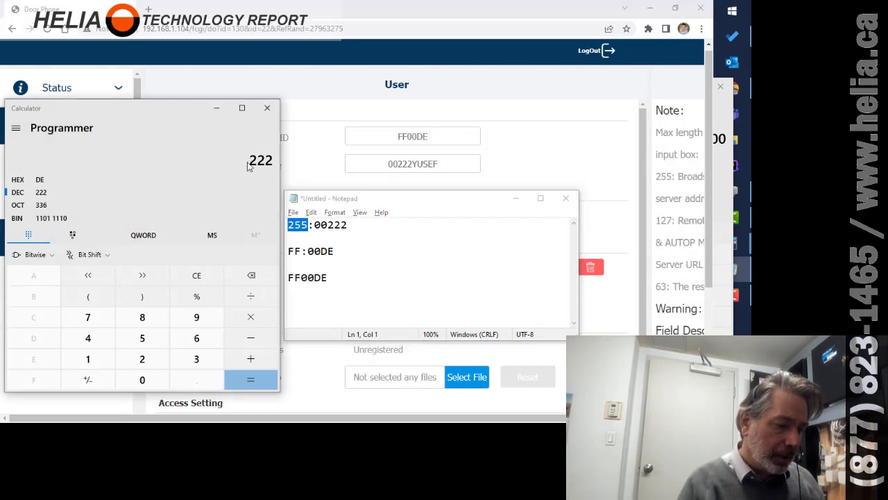
left_click(249, 162)
key("ctrl+v")
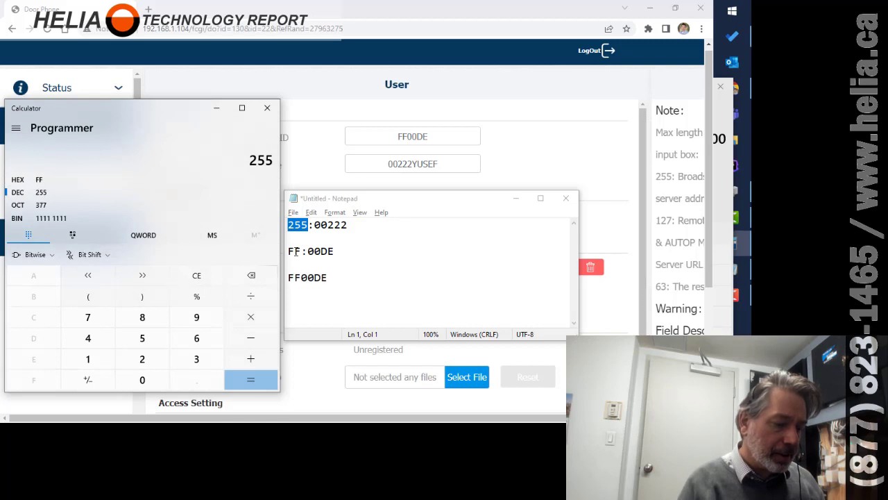
Enter 222 in the calculator to confirm hex DE, matching FF:00DE in the notes.
left_click_drag(315, 229, 346, 225)
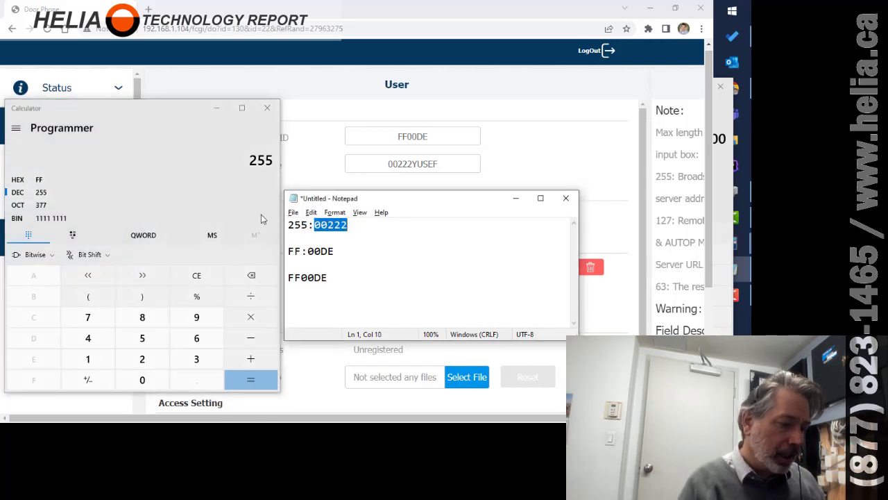
left_click(242, 159)
key("BackSpace")
key("BackSpace")
key("BackSpace")
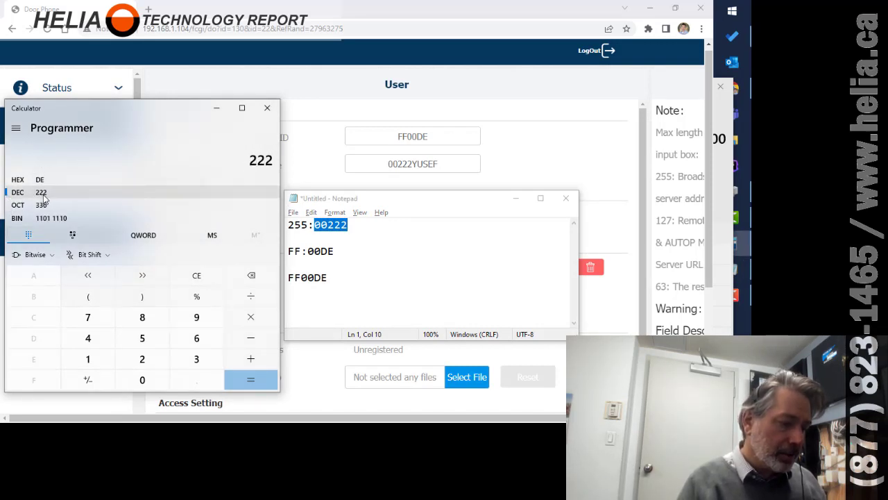
left_click(342, 251)
key("Left")
key("Left")
key("shift+Right")
key("shift+Right")
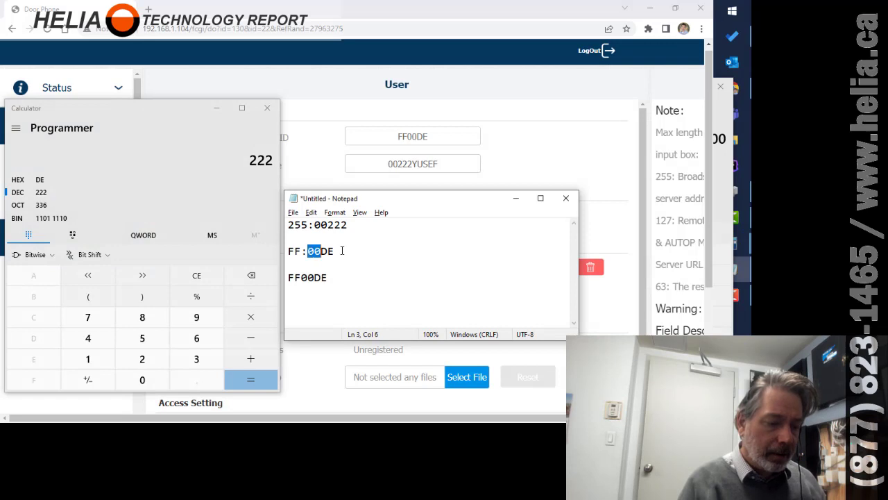
key("Right")
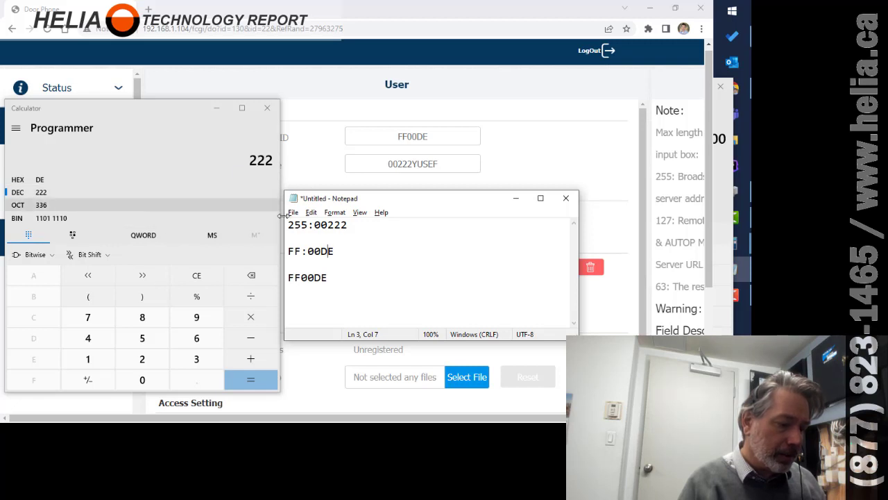
Replace 222 with 260 in the calculator to get hex 104.
left_click(242, 160)
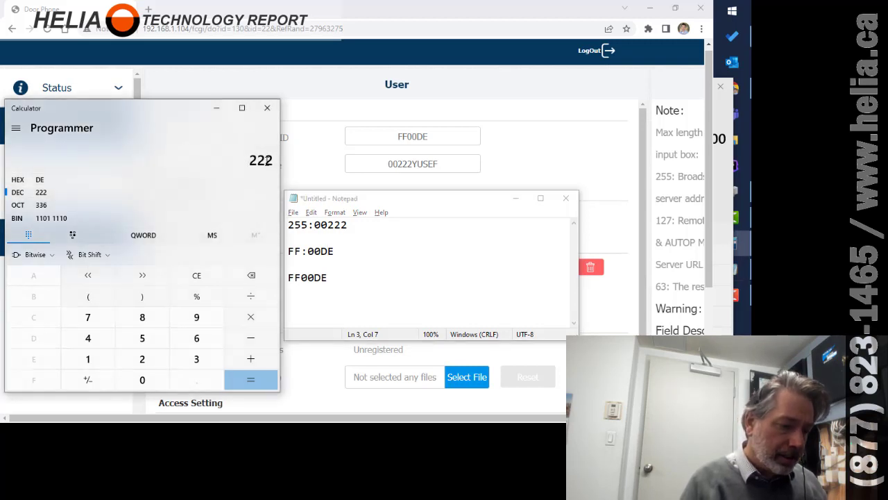
left_click_drag(252, 161, 277, 161)
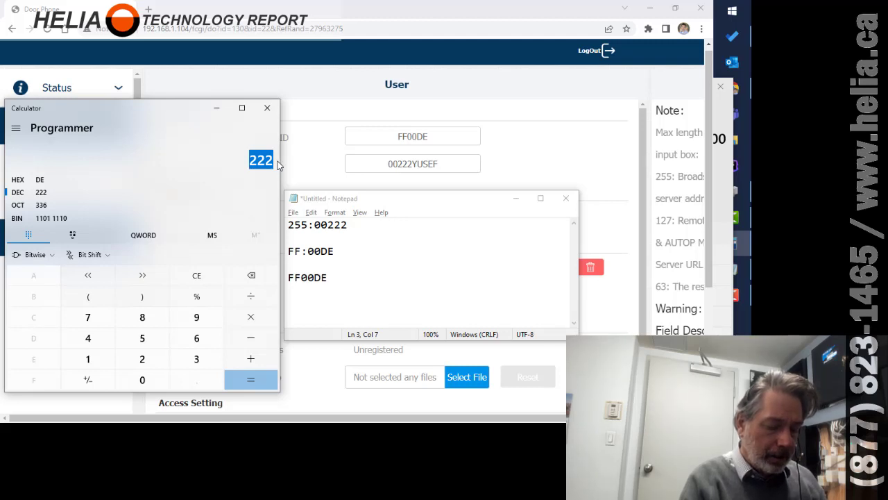
type("26")
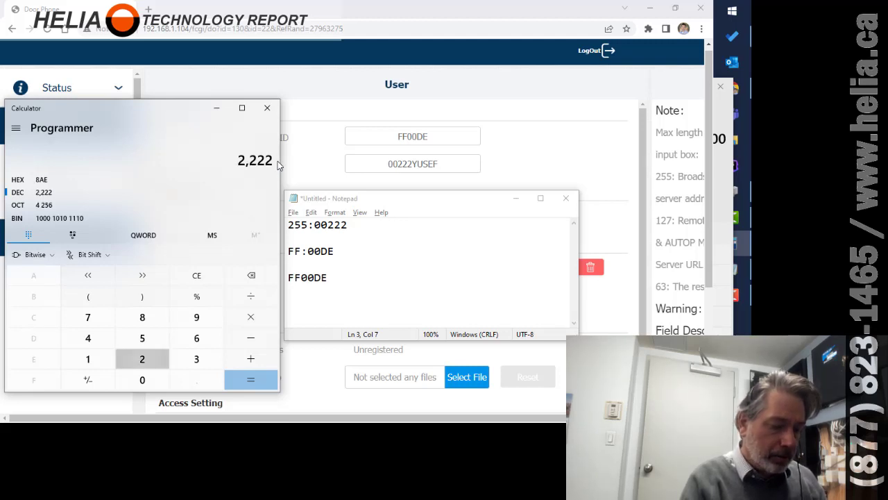
key("BackSpace")
key("BackSpace")
key("BackSpace")
key("BackSpace")
key("BackSpace")
type("260")
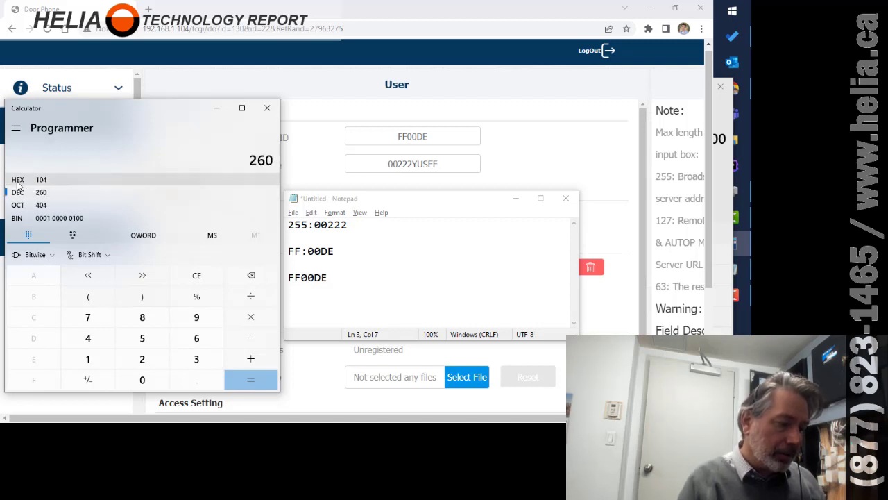
left_click(351, 224)
key("BackSpace")
key("BackSpace")
type("60")
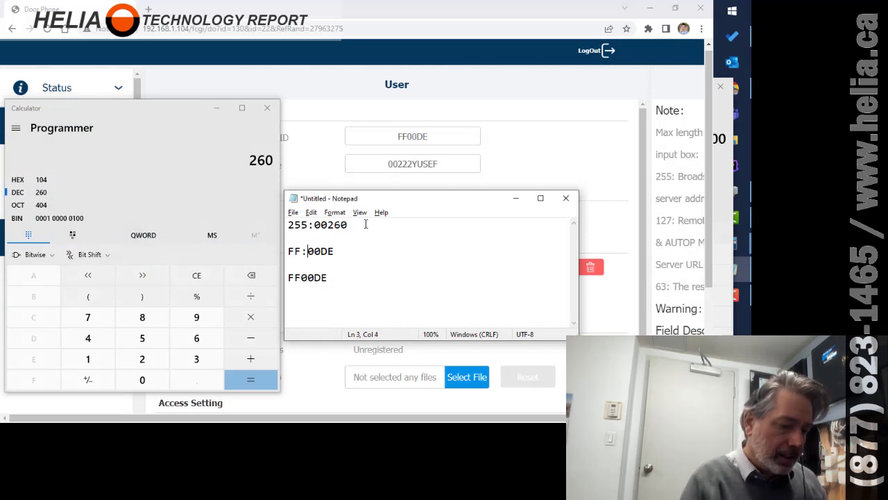
key("Delete")
key("BackSpace")
key("BackSpace")
type("104")
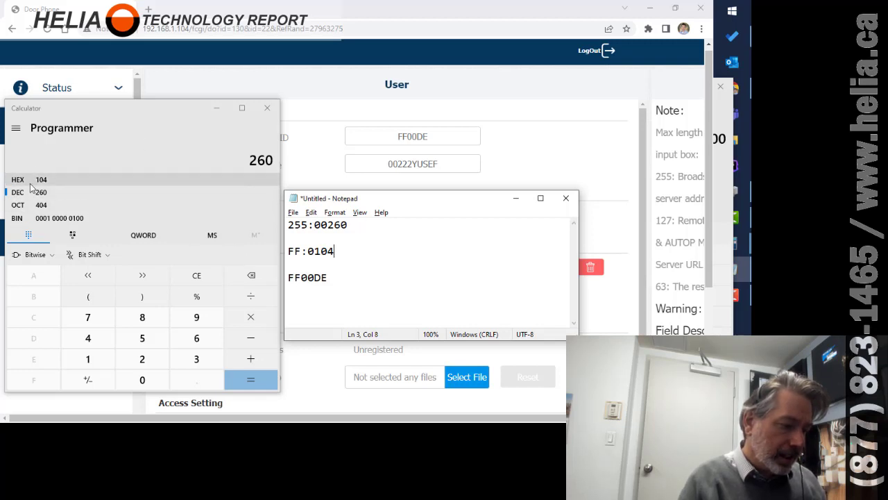
double_click(304, 252)
left_click(327, 270)
key("BackSpace")
key("BackSpace")
key("BackSpace")
type("105")
key("Home")
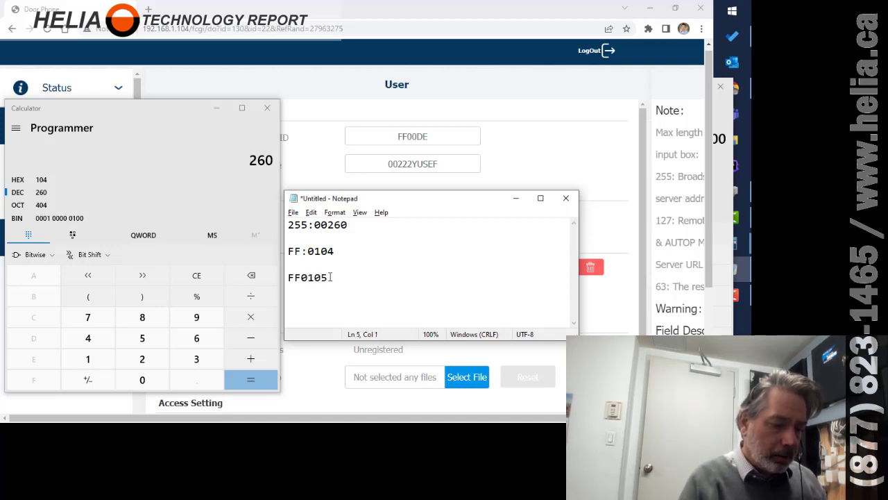
key("BackSpace")
type("4")
key("Home")
key("shift+Right")
key("shift+Right")
key("shift+Right")
key("shift+Right")
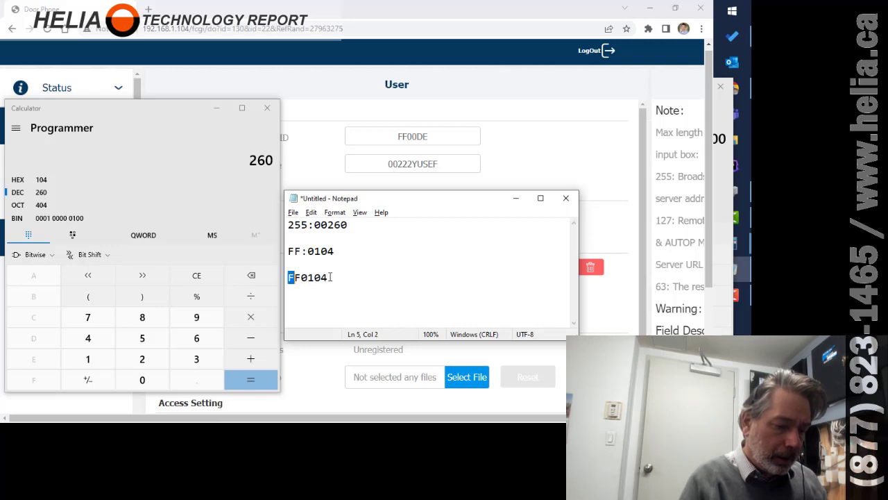
key("shift+Right")
key("shift+Right")
key("ctrl+c")
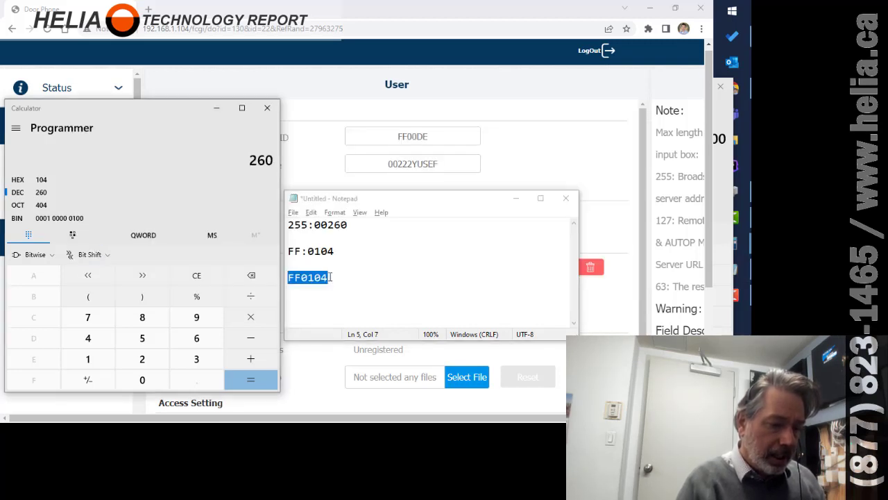
left_click(448, 135)
key("ctrl+a")
key("ctrl+v")
left_click(420, 269)
key("ctrl+a")
key("ctrl+v")
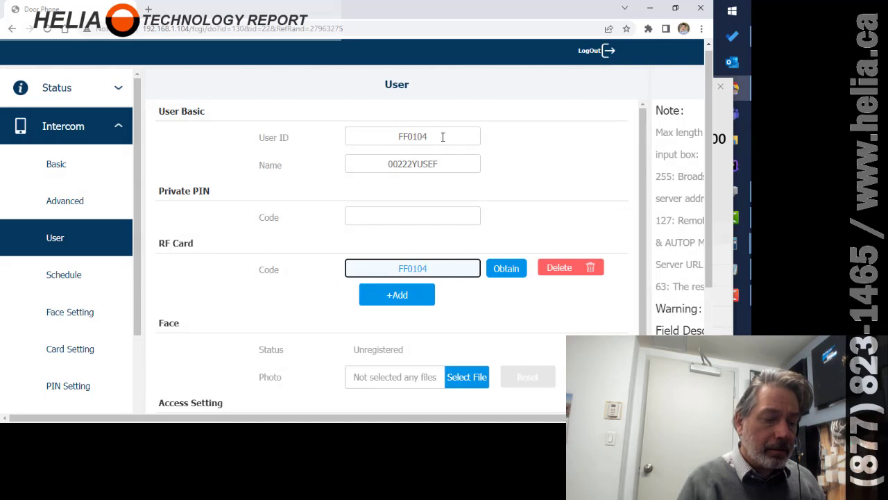
left_click_drag(425, 138, 382, 138)
key("alt+Tab")
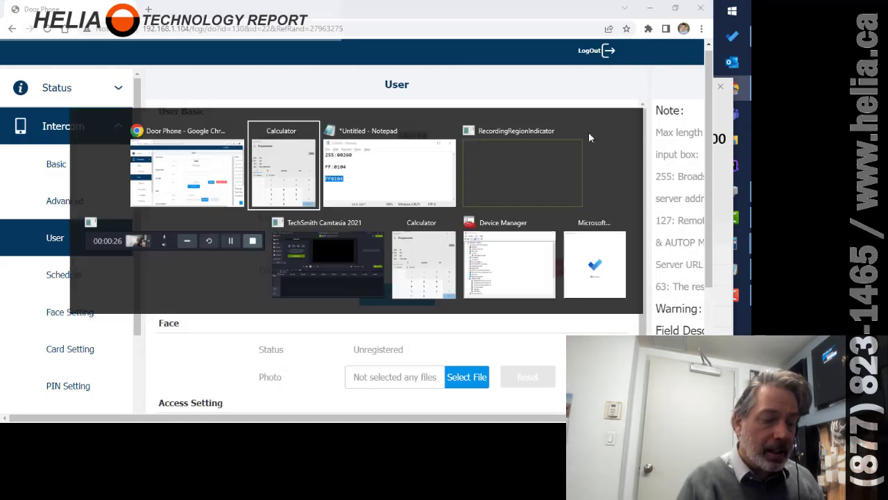
key("alt+Tab")
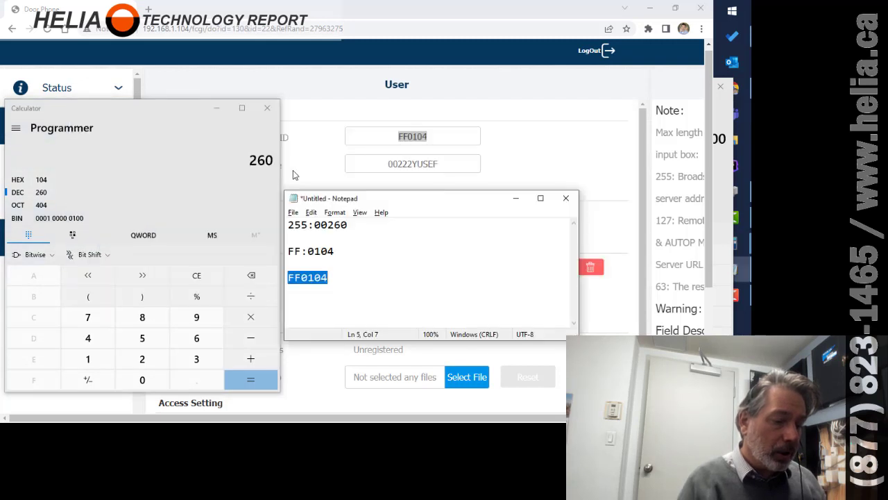
left_click_drag(351, 224, 288, 224)
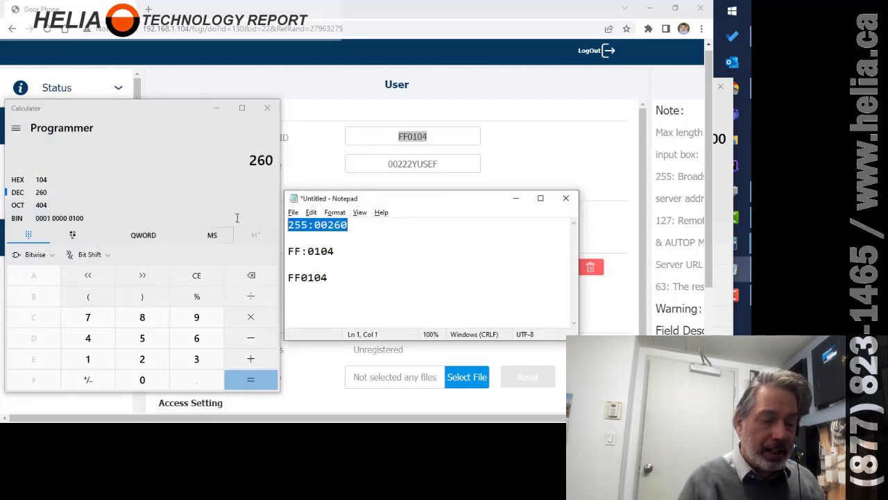
left_click_drag(308, 225, 278, 227)
left_click_drag(349, 225, 327, 225)
left_click(316, 229)
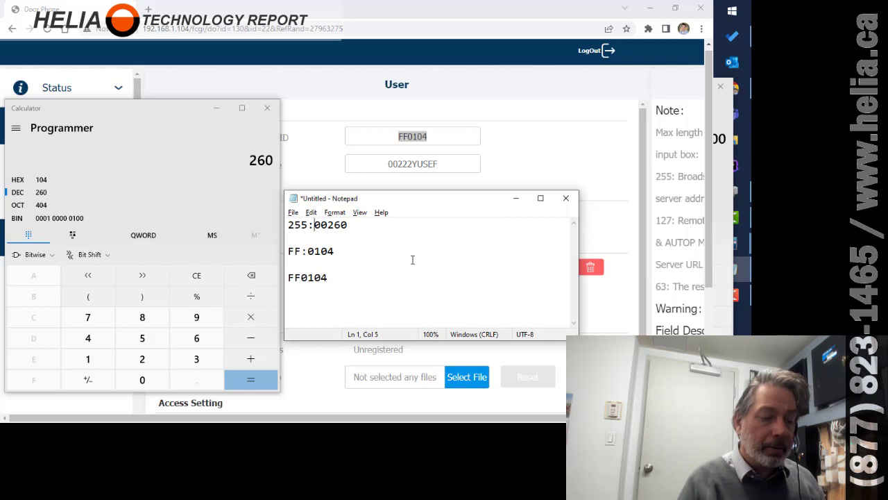